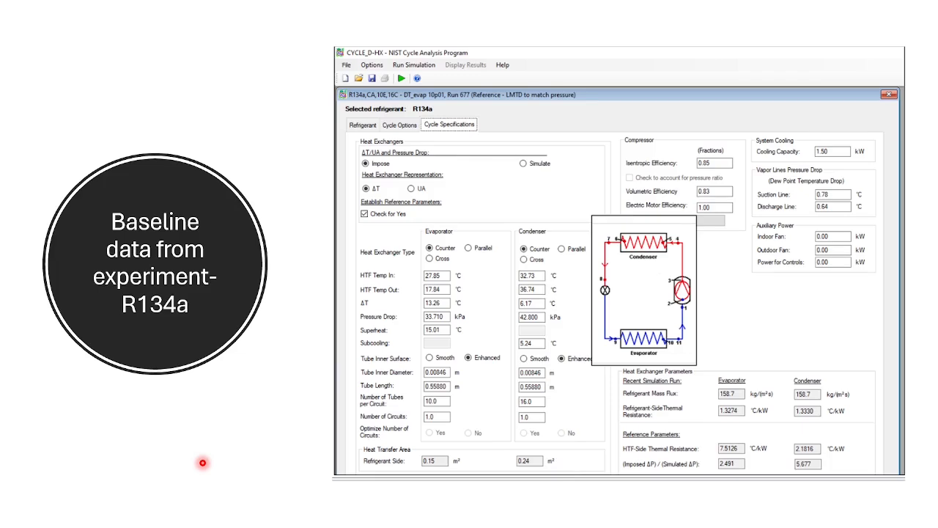
pyautogui.press('Right')
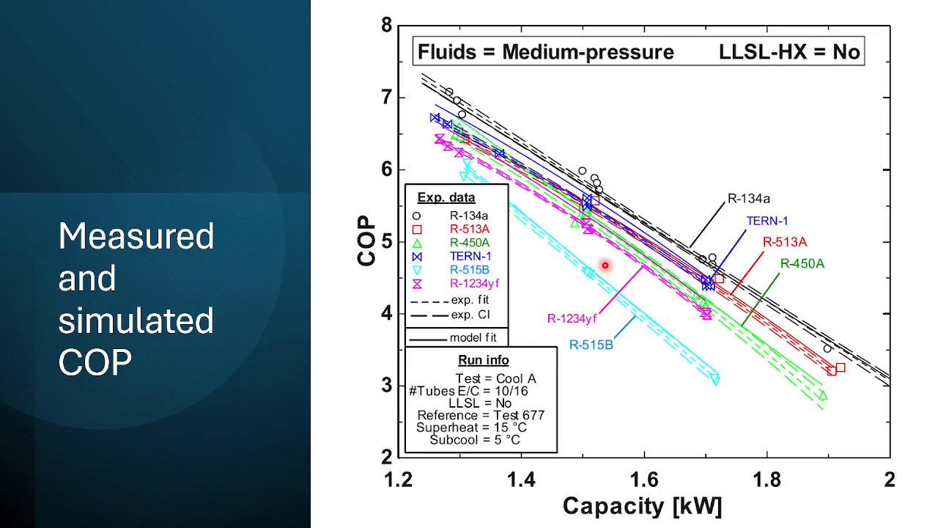
pyautogui.press('Right')
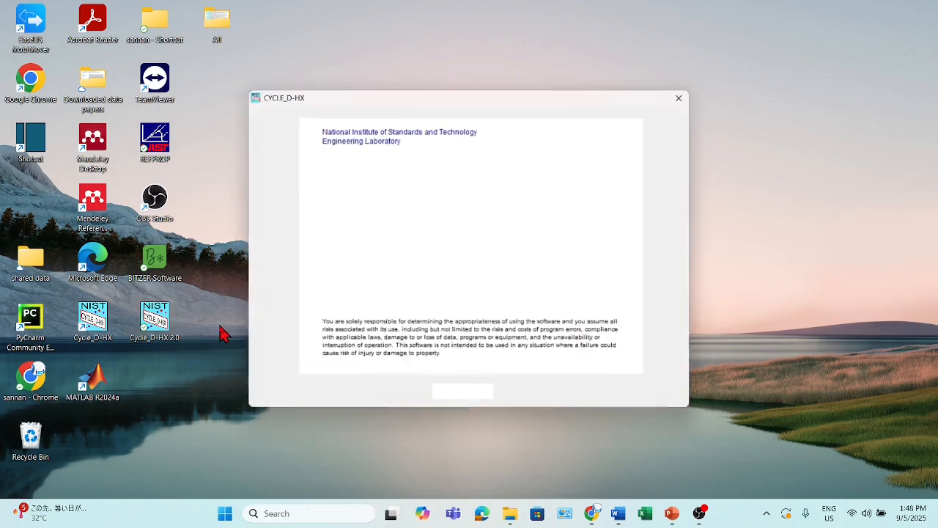
# Continue past the startup notice to create a new analysis, and maximize the program window
pyautogui.click(462, 393)
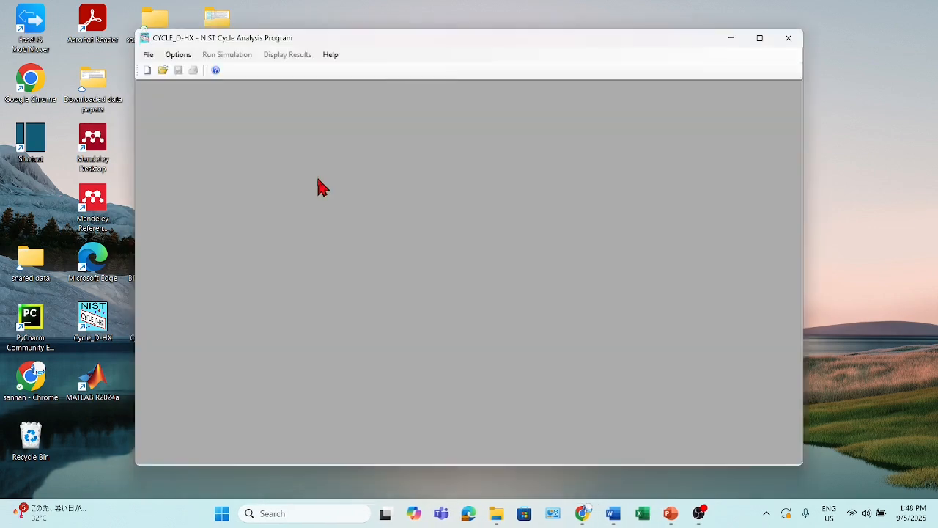
pyautogui.click(150, 55)
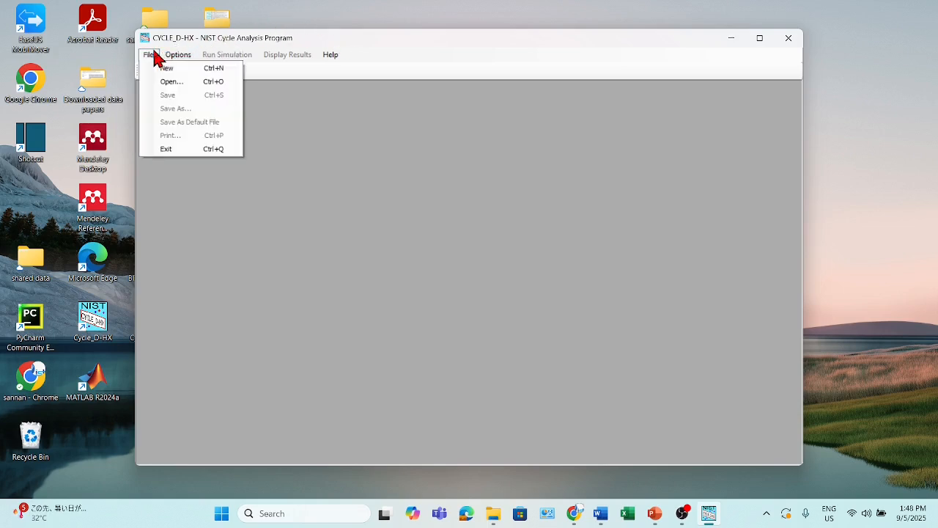
pyautogui.click(167, 68)
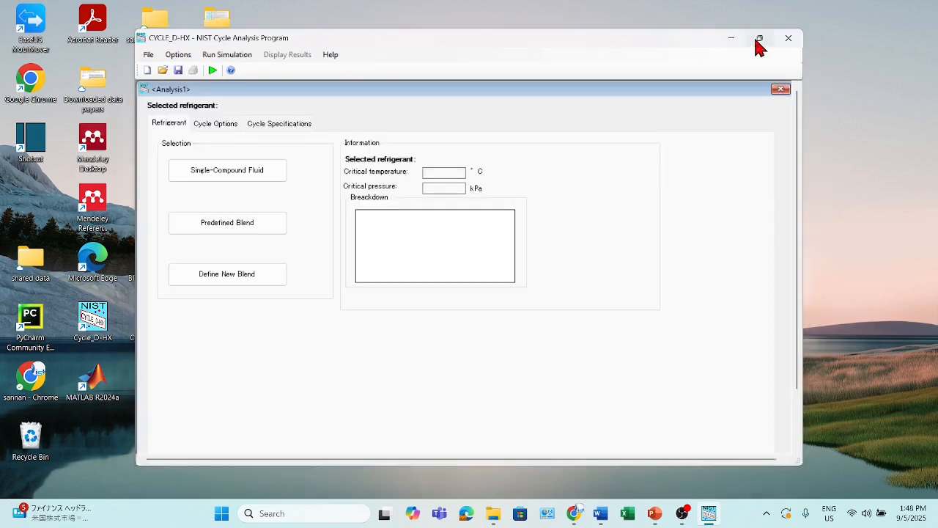
pyautogui.click(760, 38)
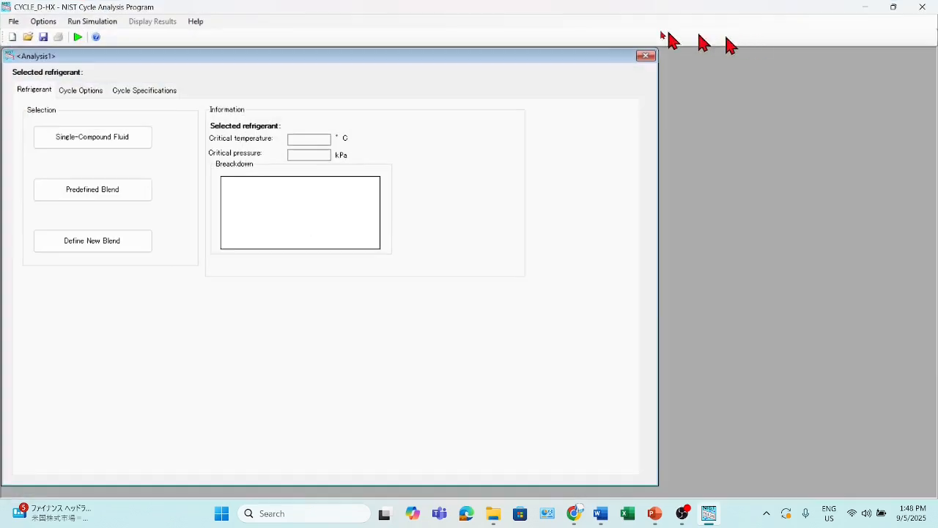
# Select the single-compound fluid R134a (1,1,1,2-tetrafluoroethane) as the analysis refrigerant
pyautogui.click(77, 141)
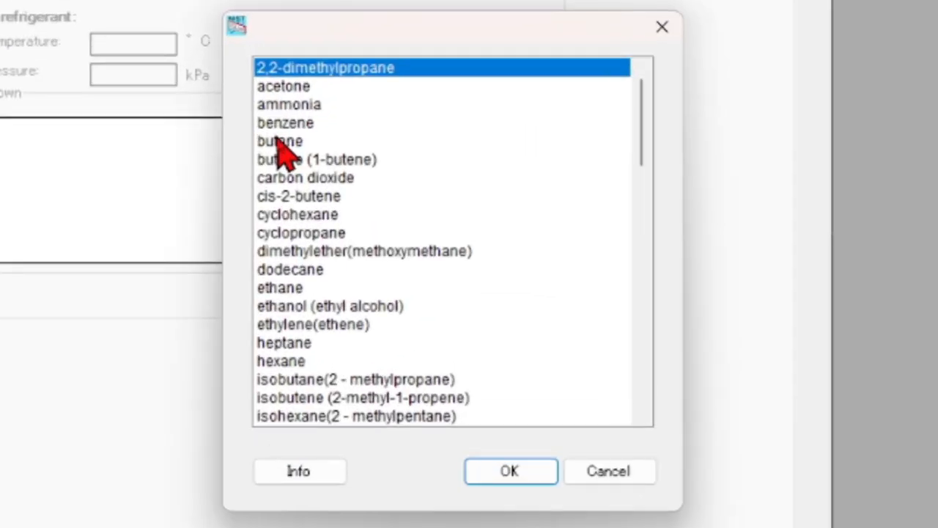
pyautogui.click(279, 140)
pyautogui.press('r')
pyautogui.press('Down')
pyautogui.press('Down')
pyautogui.press('Down')
pyautogui.press('Down')
pyautogui.press('Down')
pyautogui.press('Down')
pyautogui.press('Down')
pyautogui.press('Down')
pyautogui.press('Down')
pyautogui.press('Down')
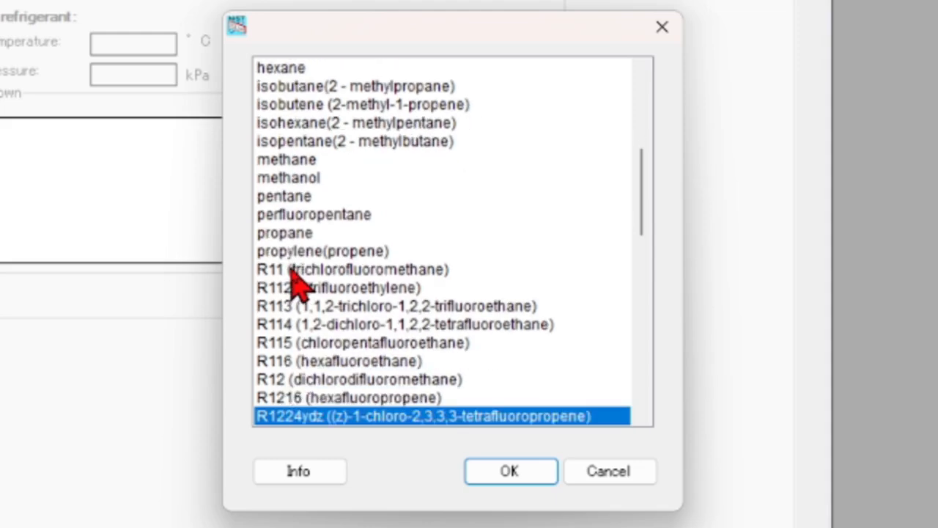
pyautogui.press('Down')
pyautogui.press('Down')
pyautogui.press('Down')
pyautogui.press('Down')
pyautogui.press('Down')
pyautogui.press('Down')
pyautogui.press('Down')
pyautogui.press('Down')
pyautogui.press('Down')
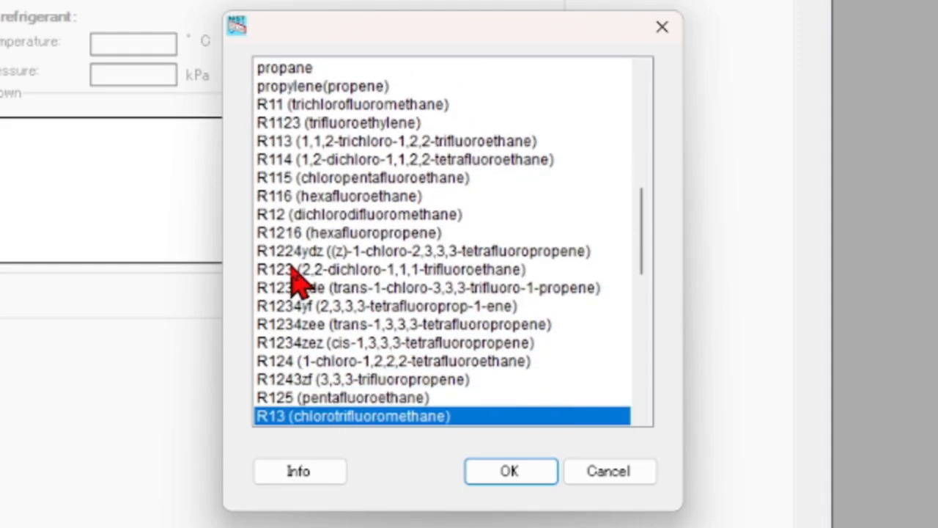
pyautogui.press('Down')
pyautogui.press('Down')
pyautogui.click(273, 379)
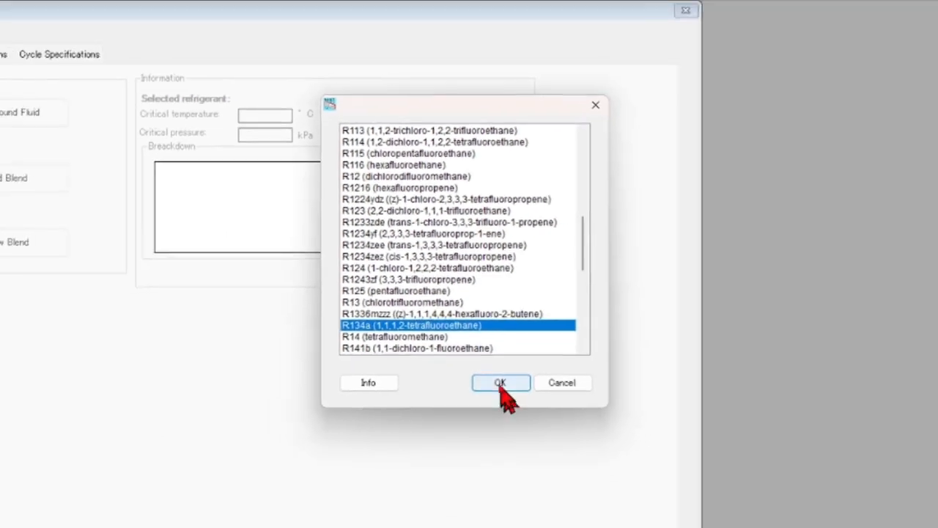
pyautogui.click(500, 383)
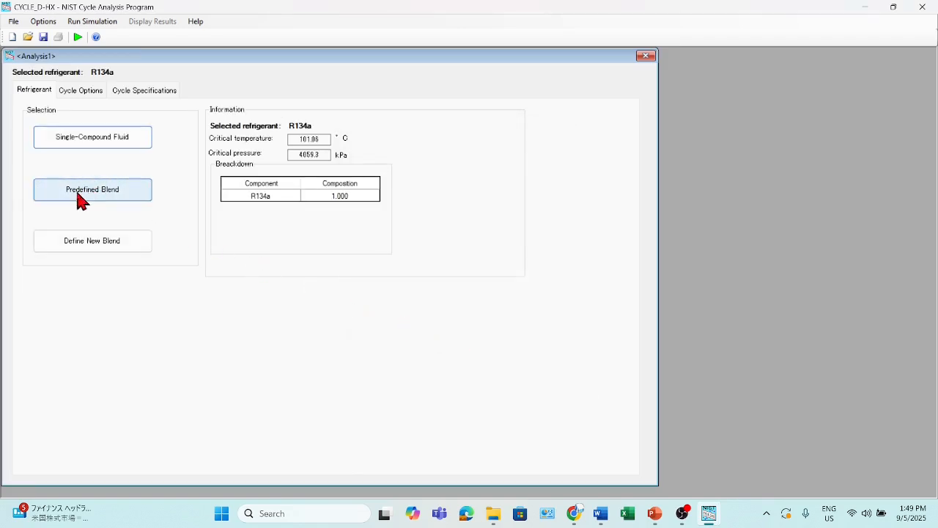
# Check the cycle options, then enable establishing reference parameters in the cycle specifications
pyautogui.click(79, 91)
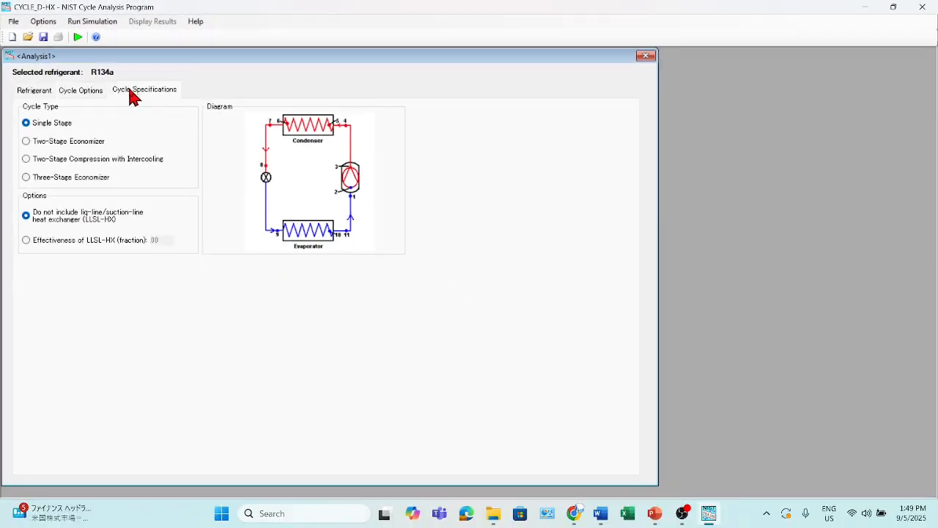
pyautogui.click(245, 146)
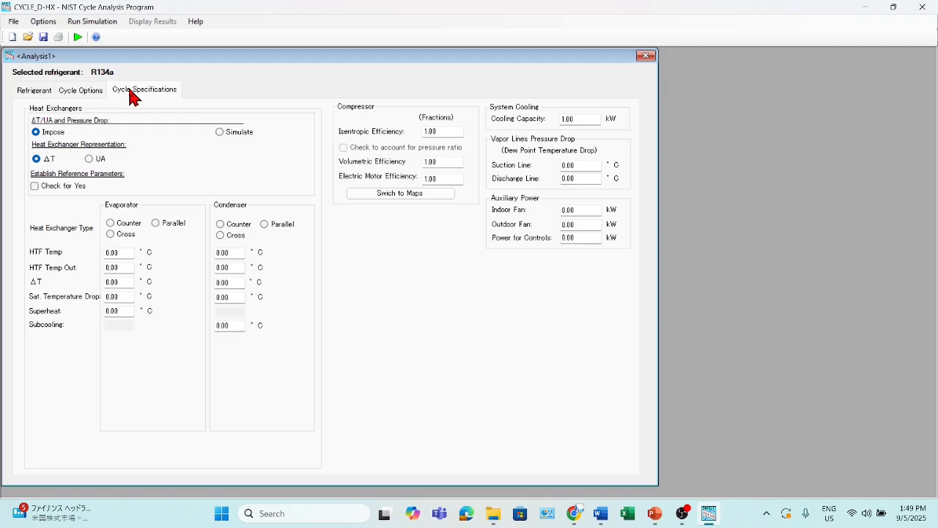
pyautogui.click(34, 186)
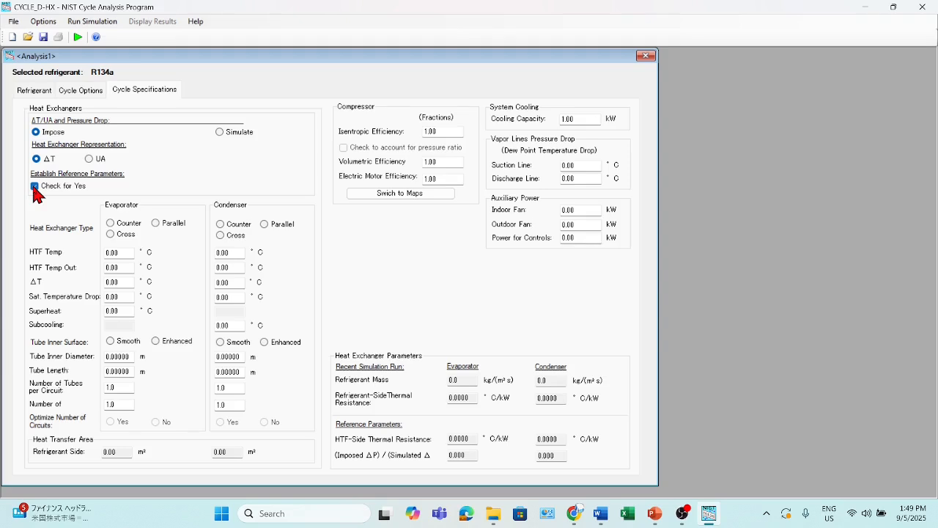
# Set the evaporator to Counter flow with HTF inlet temperature 27.85 °C, outlet temperature 17.84 °C and ΔT 13.26 °C
pyautogui.click(110, 223)
pyautogui.click(107, 252)
pyautogui.write('27.85')
pyautogui.press('Tab')
pyautogui.write('17.84')
pyautogui.press('Tab')
pyautogui.write('13.26')
pyautogui.press('Tab')
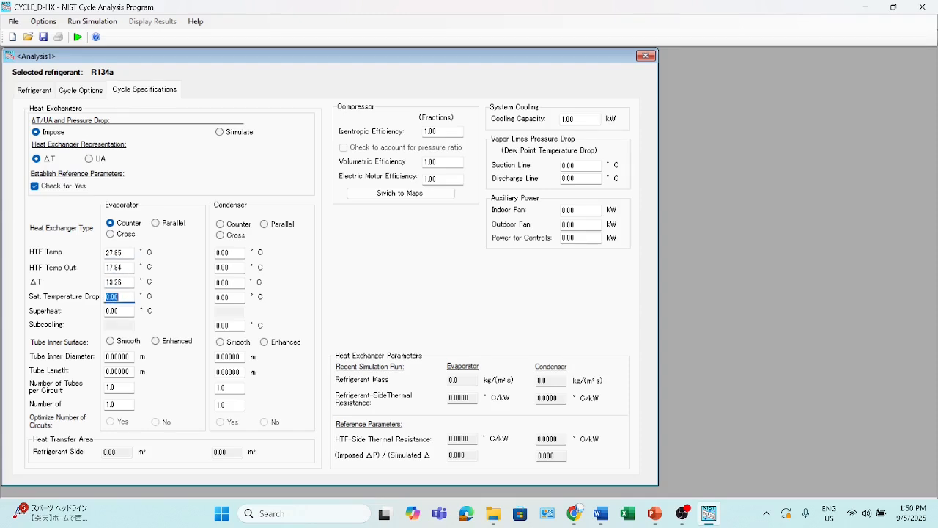
# Switch the heat exchanger loss input to pressure drop, and set the evaporator's pressure drop to 33.710 kPa and superheat to 15.01 °C
pyautogui.click(44, 22)
pyautogui.moveTo(176, 63)
pyautogui.click(245, 76)
pyautogui.write('33.710')
pyautogui.press('Tab')
pyautogui.write('15.01')
# Define the evaporator tubes as Enhanced with inner diameter 0.00846 m, length 0.55880 m and 10 tubes per circuit
pyautogui.click(155, 341)
pyautogui.moveTo(131, 357); pyautogui.dragTo(94, 357)
pyautogui.write('0.00846')
pyautogui.press('Tab')
pyautogui.write('0.55880')
pyautogui.press('Tab')
pyautogui.write('10')
pyautogui.press('Tab')
# Set the condenser to Counter flow with HTF inlet 32.73 °C, outlet 36.74 °C, ΔT 6.17 °C, pressure drop 42.800 kPa and subcooling 5.24 °C
pyautogui.click(220, 225)
pyautogui.moveTo(232, 252); pyautogui.dragTo(217, 252)
pyautogui.write('32.73')
pyautogui.press('Tab')
pyautogui.write('36.74')
pyautogui.press('Tab')
pyautogui.write('6.17')
pyautogui.press('Tab')
pyautogui.write('42.800')
pyautogui.press('Tab')
pyautogui.write('5.24')
# Define the condenser tubes as Enhanced with inner diameter 0.00846 m, length 0.55880 m and 16.0 tubes per circuit
pyautogui.click(264, 342)
pyautogui.doubleClick(236, 356)
pyautogui.write('0.00846')
pyautogui.press('Tab')
pyautogui.write('0.55880')
pyautogui.press('Tab')
pyautogui.write('16.0')
pyautogui.press('Tab')
# Set the compressor's isentropic efficiency to 0.85 and its volumetric efficiency to 0.83
pyautogui.doubleClick(419, 135)
pyautogui.write('0.85')
pyautogui.press('Tab')
pyautogui.write('0.83')
pyautogui.press('Tab')
# Set the cooling capacity to 1.50 kW, with vapor line drops of 0.78 °C for suction and 0.64 °C for discharge
pyautogui.press('Tab')
pyautogui.press('Tab')
pyautogui.write('1.50')
pyautogui.press('Tab')
pyautogui.write('0.78')
pyautogui.press('Tab')
pyautogui.write('0.64')
pyautogui.press('Tab')
pyautogui.press('Tab')
pyautogui.press('Tab')
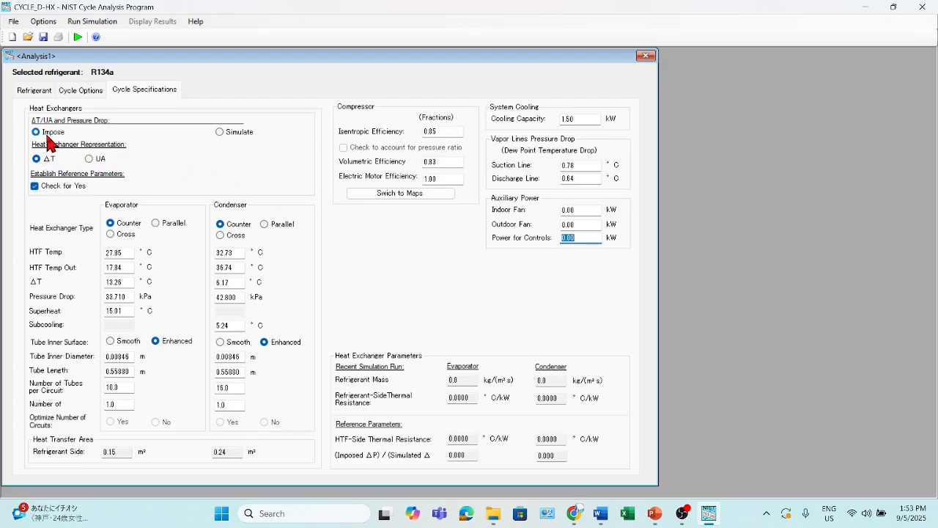
# Run the simulation with the imposed values, and read through the summary results before closing them
pyautogui.click(78, 38)
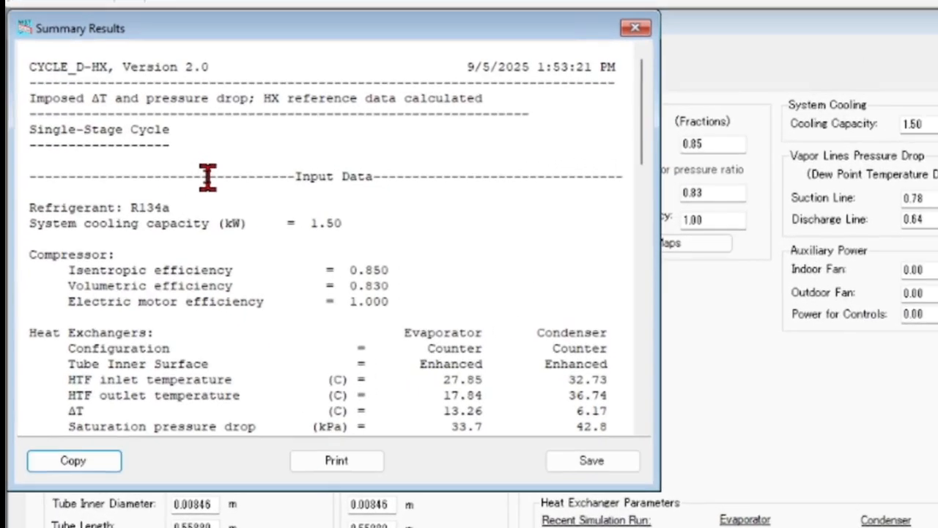
pyautogui.scroll(-1, 207, 176)
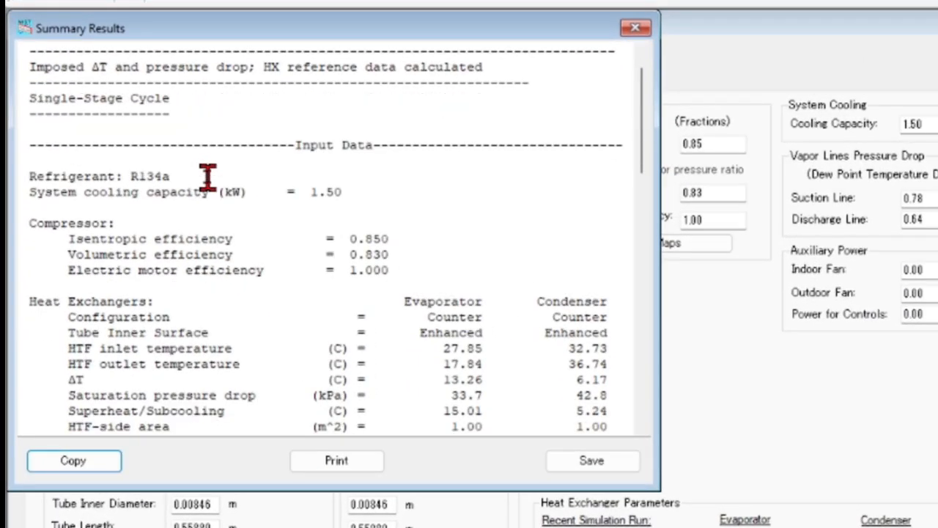
pyautogui.scroll(-7, 207, 176)
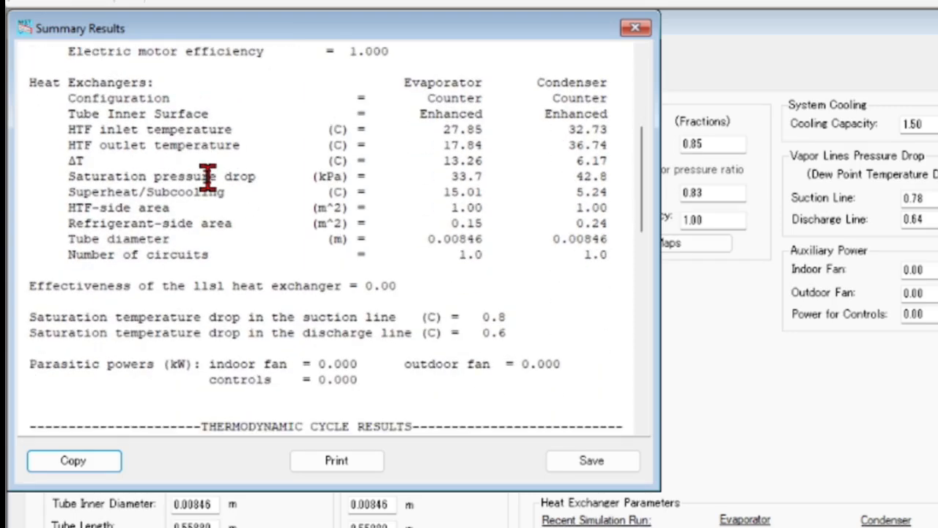
pyautogui.scroll(-7, 207, 175)
pyautogui.scroll(-11, 207, 176)
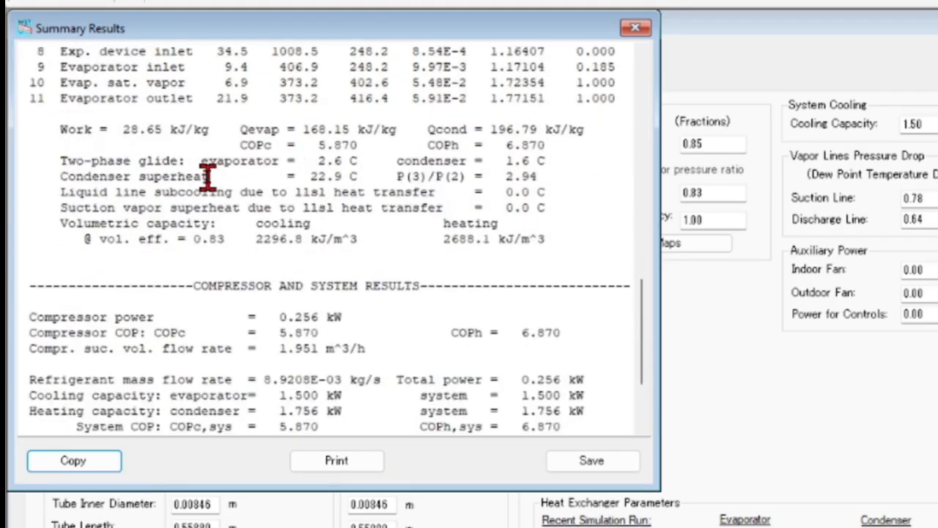
pyautogui.scroll(-4, 208, 176)
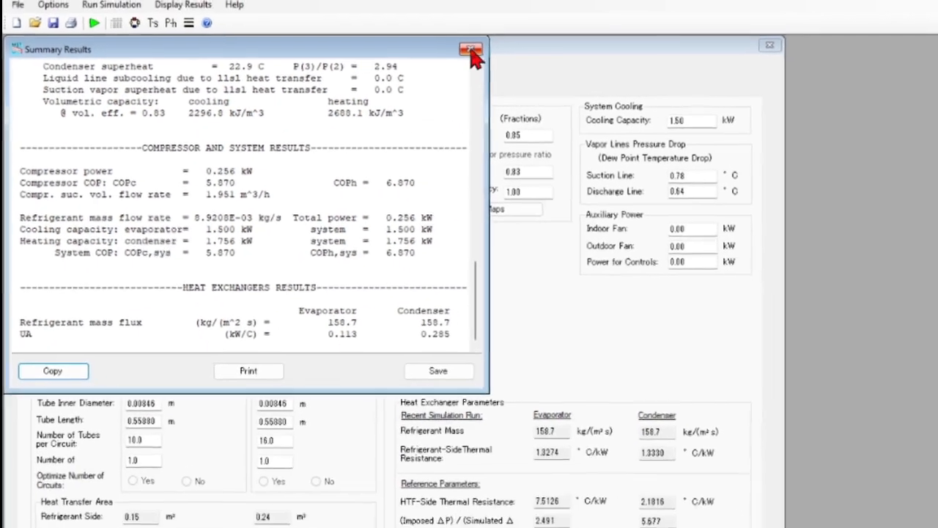
pyautogui.click(558, 38)
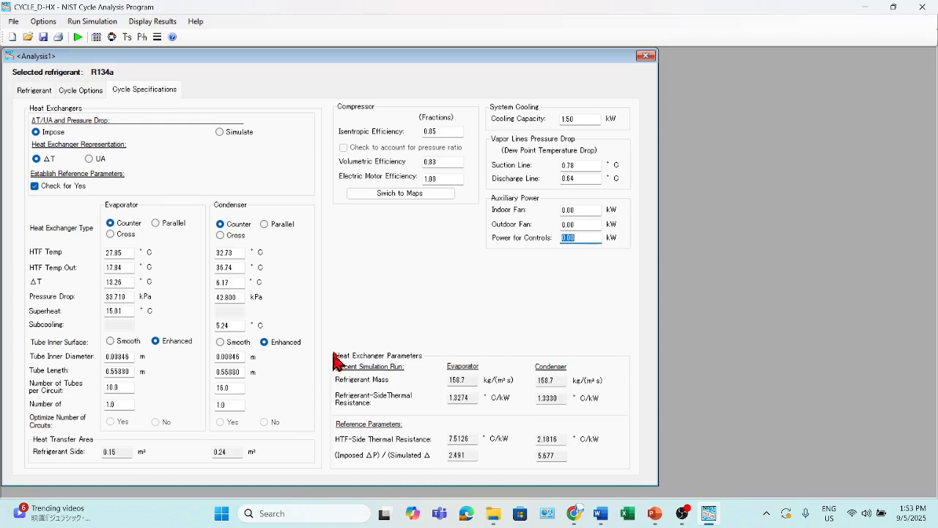
# Switch the heat exchangers' ΔT/UA and pressure drop mode to Simulate and run the simulation again
pyautogui.click(219, 132)
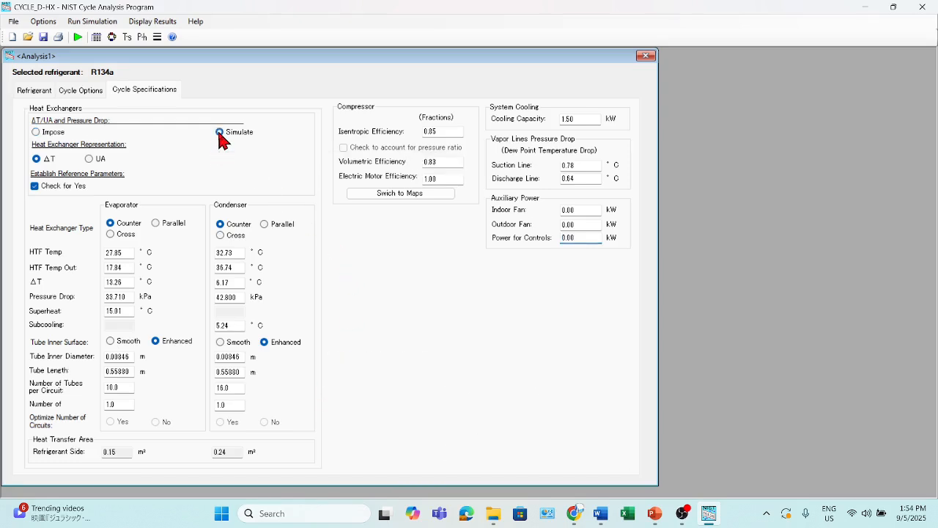
pyautogui.click(77, 38)
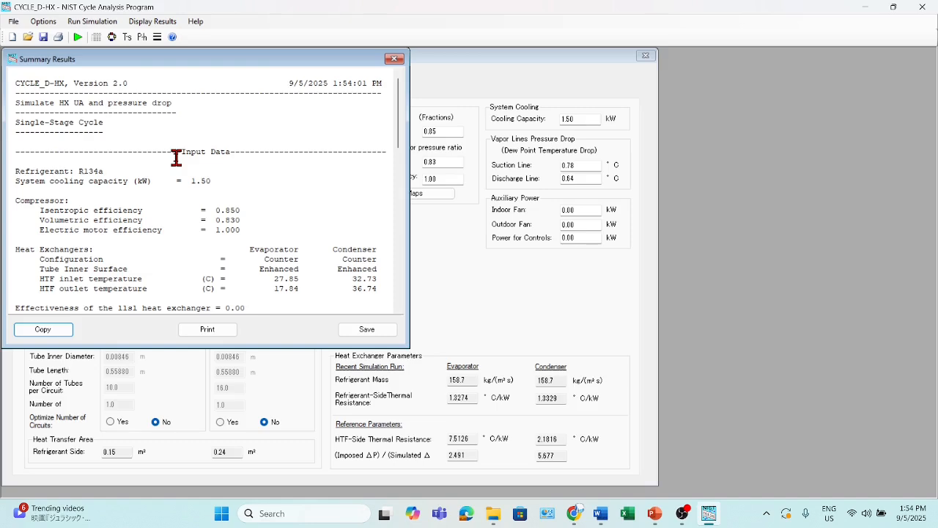
# Examine the new summary results down to the compressor and system section, highlighting the compressor COPc and the evaporator cooling capacity
pyautogui.scroll(-1, 176, 158)
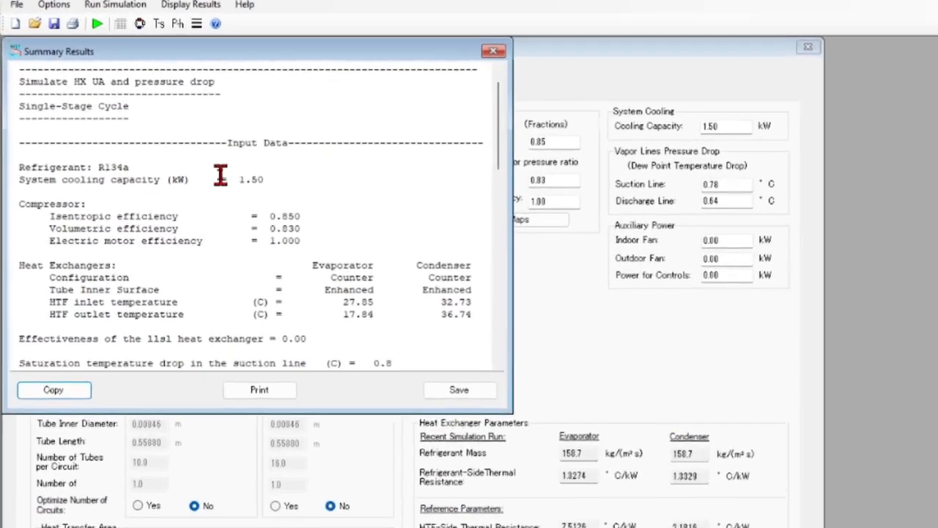
pyautogui.scroll(-3, 176, 159)
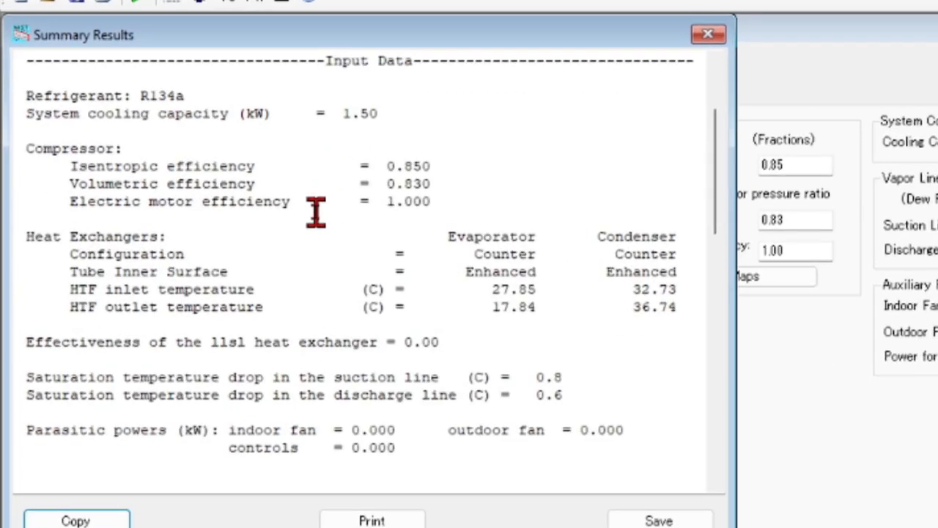
pyautogui.scroll(-5, 315, 212)
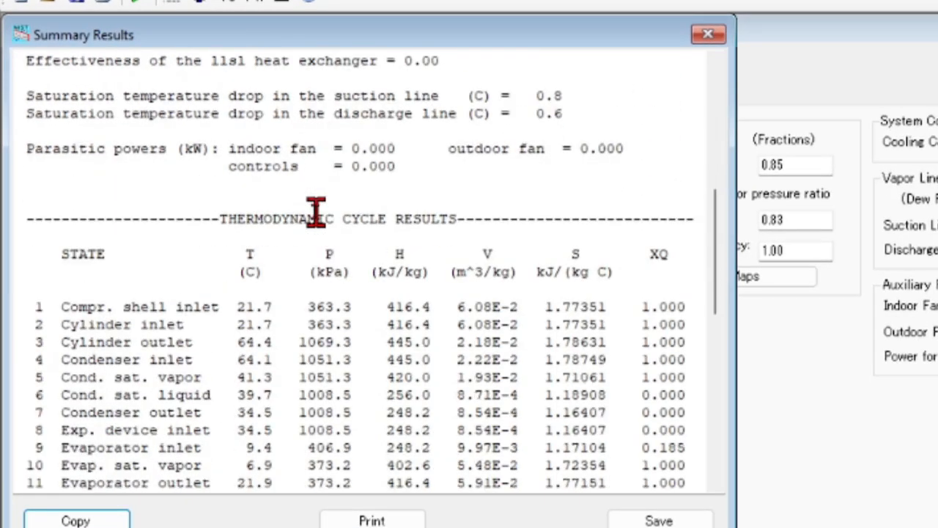
pyautogui.scroll(-3, 315, 212)
pyautogui.scroll(-3, 315, 213)
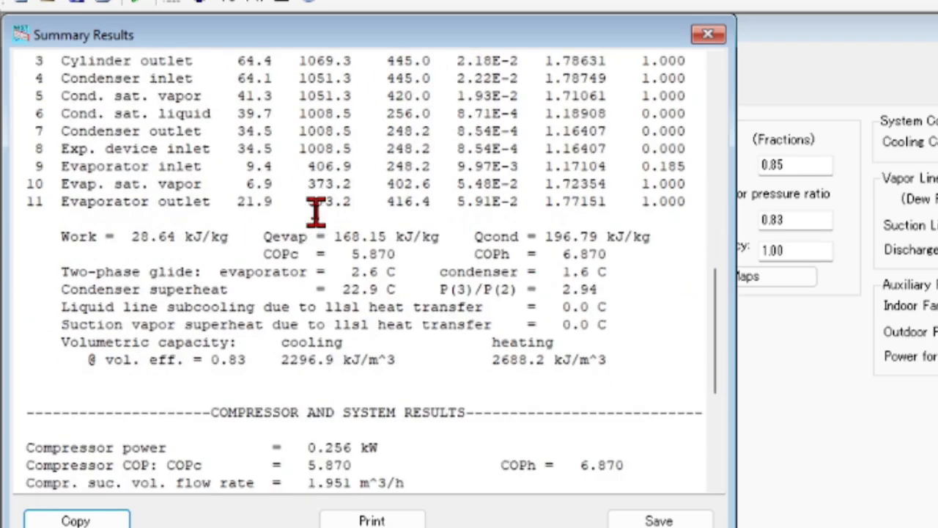
pyautogui.scroll(-3, 315, 213)
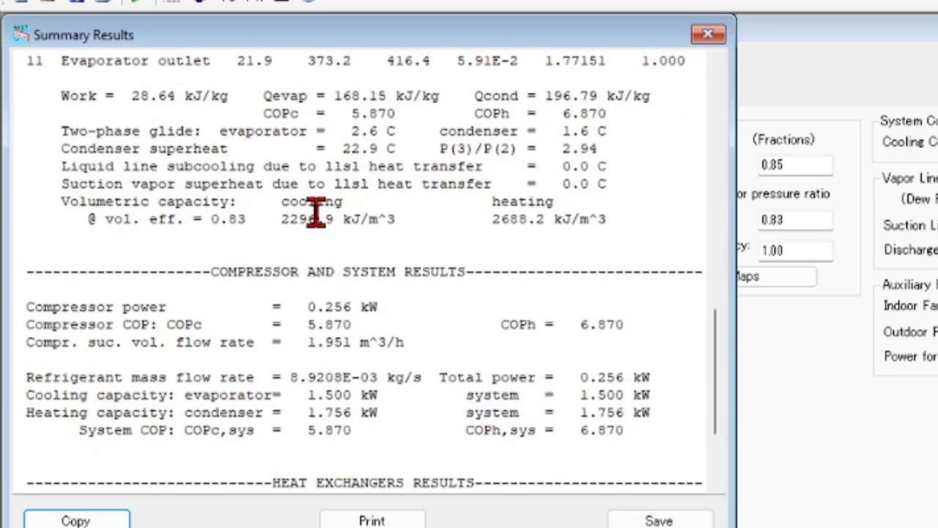
pyautogui.scroll(-1, 315, 213)
pyautogui.moveTo(300, 288); pyautogui.dragTo(352, 288)
pyautogui.scroll(-2, 296, 253)
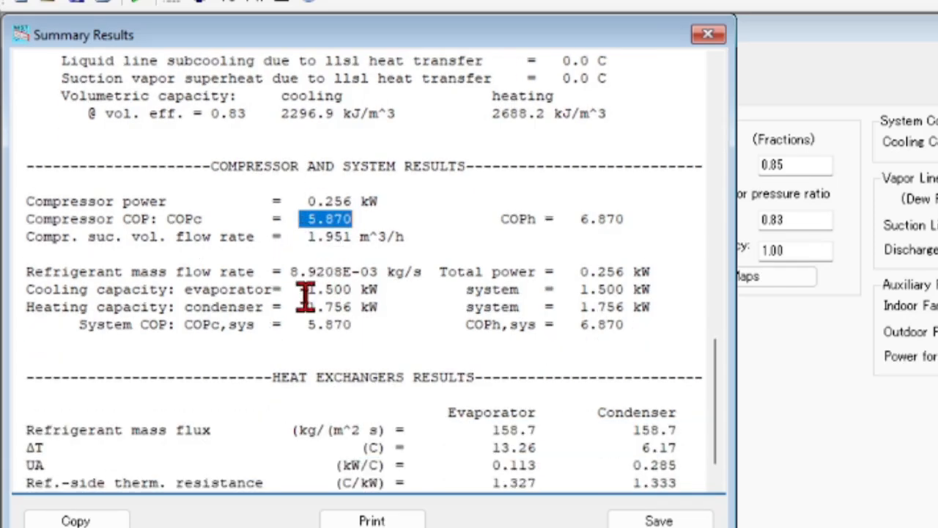
pyautogui.moveTo(306, 290); pyautogui.dragTo(350, 290)
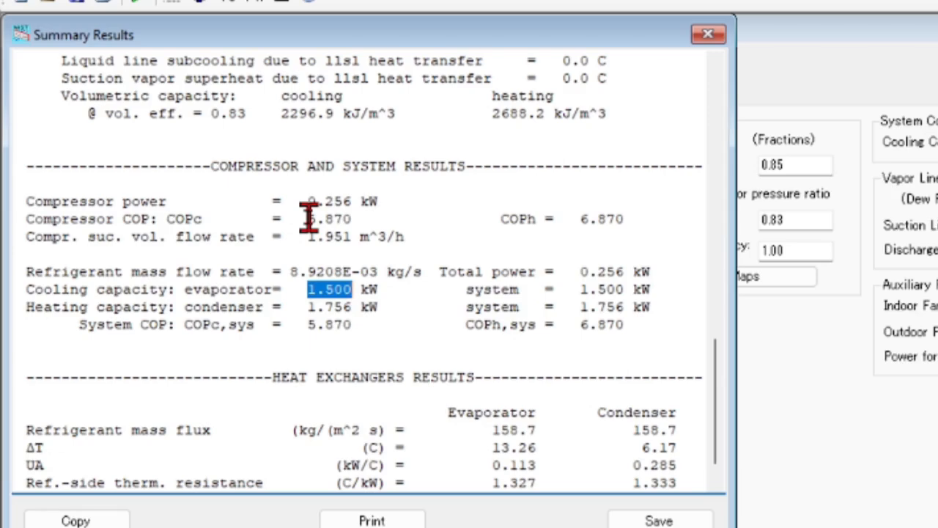
pyautogui.moveTo(309, 217); pyautogui.dragTo(351, 220)
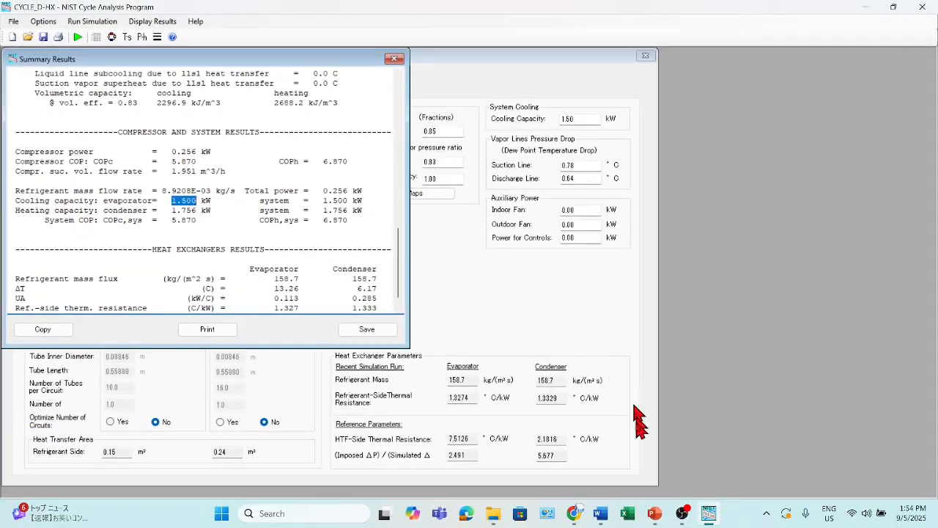
# Compare with the measured and simulated COP chart in PowerPoint, then return to CYCLE_D-HX and highlight the evaporator cooling capacity in the results
pyautogui.hotkey('alt', 'Tab')
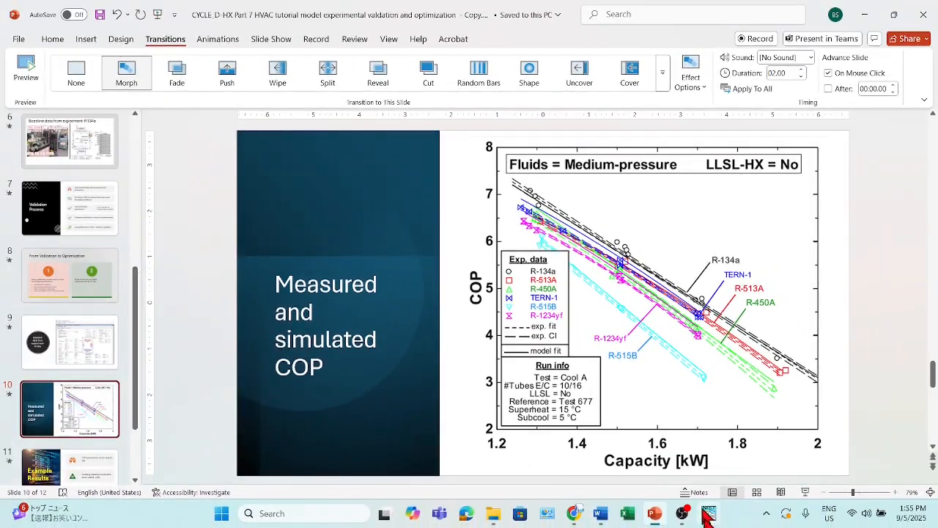
pyautogui.click(706, 512)
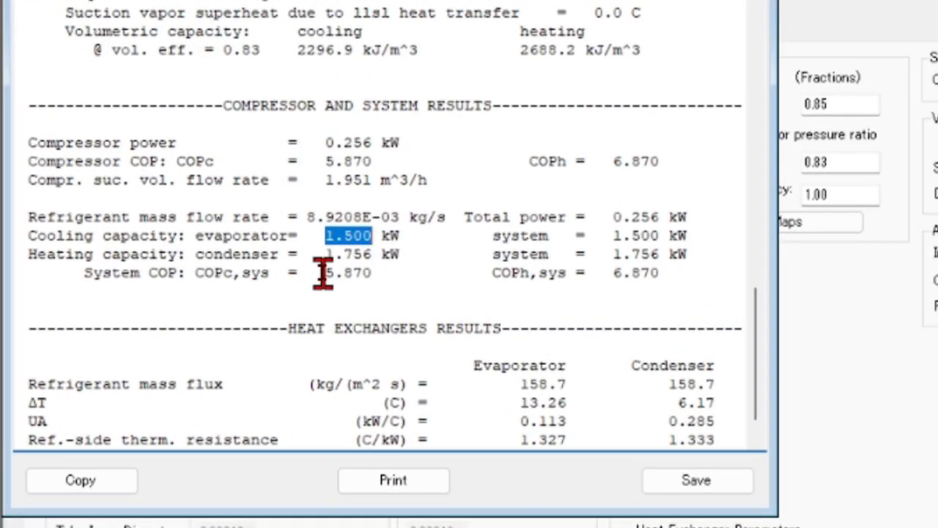
pyautogui.moveTo(212, 234); pyautogui.dragTo(243, 237)
pyautogui.moveTo(368, 276); pyautogui.dragTo(374, 276)
pyautogui.moveTo(324, 238); pyautogui.dragTo(376, 238)
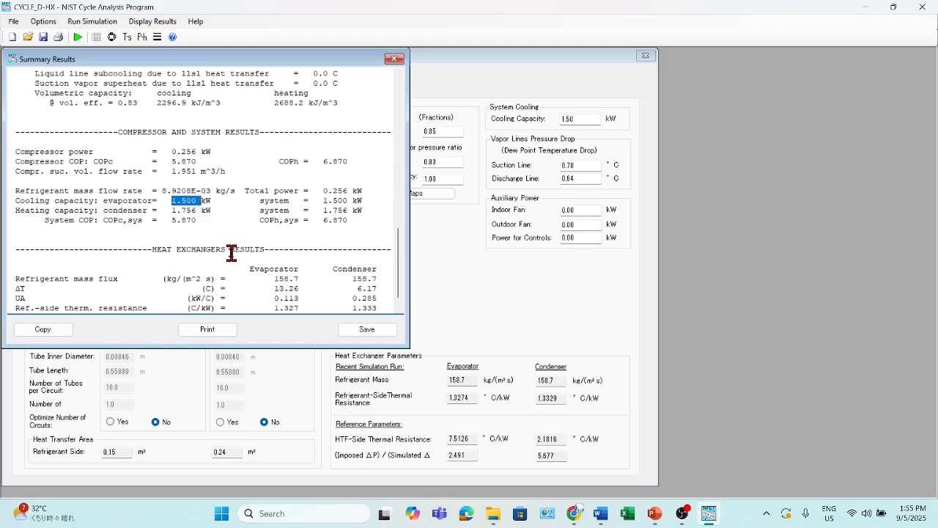
# Close the R134a summary results and switch to the PowerPoint presentation
pyautogui.click(394, 59)
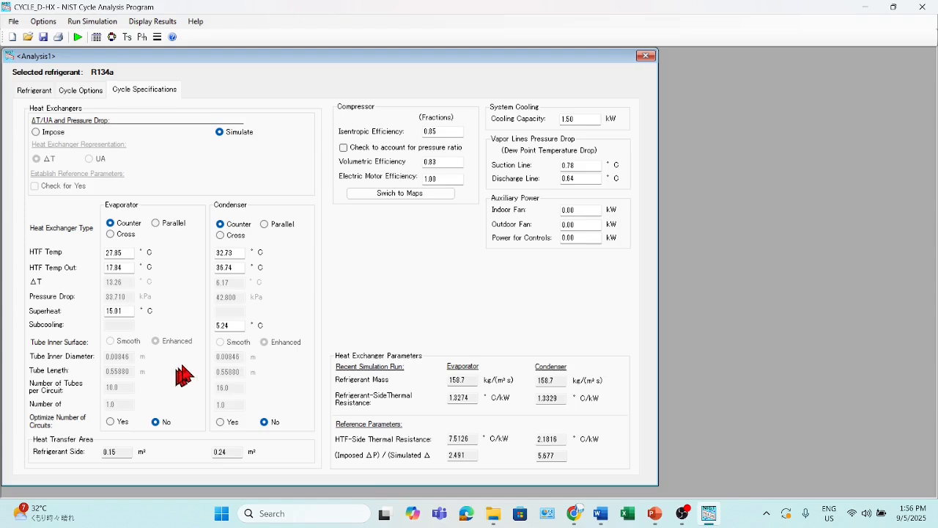
pyautogui.click(655, 513)
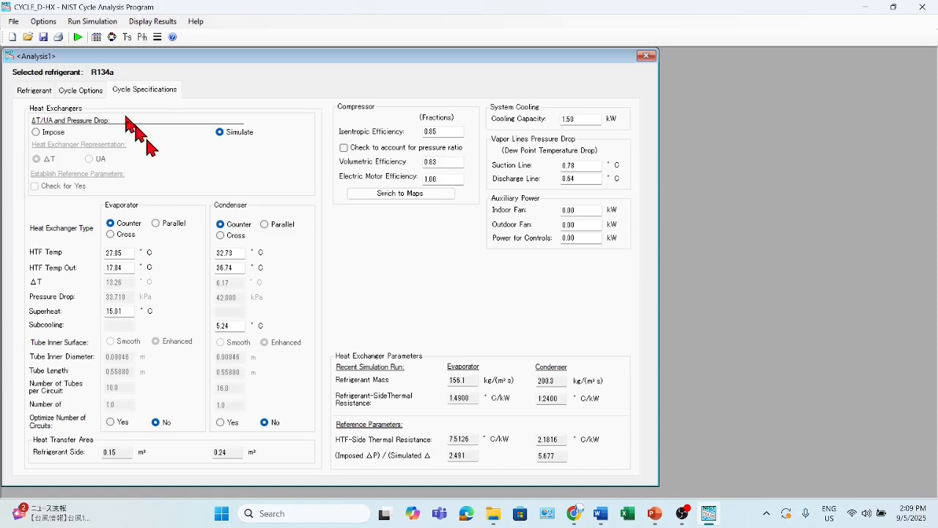
# Change the cycle's refrigerant to the single-compound fluid R1234yf (2,3,3,3-tetrafluoroprop-1-ene)
pyautogui.click(35, 91)
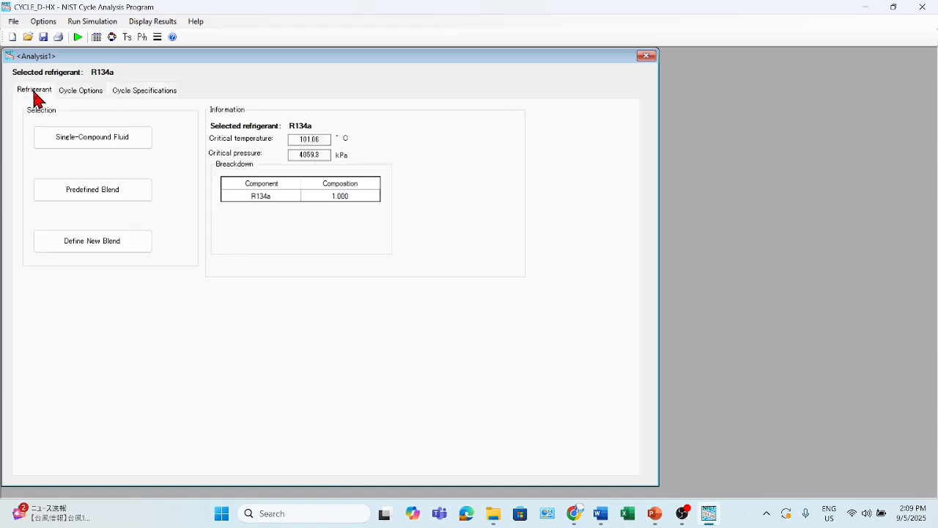
pyautogui.click(68, 139)
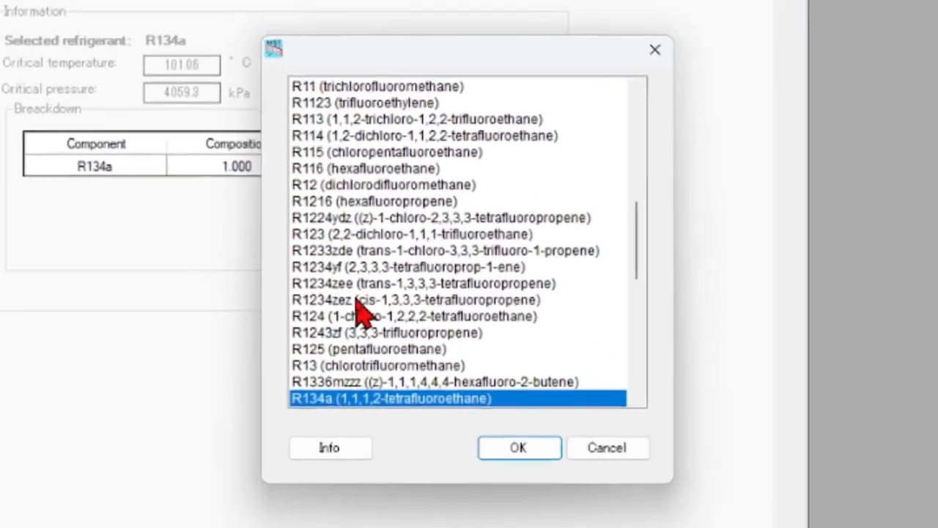
pyautogui.scroll(-2, 399, 285)
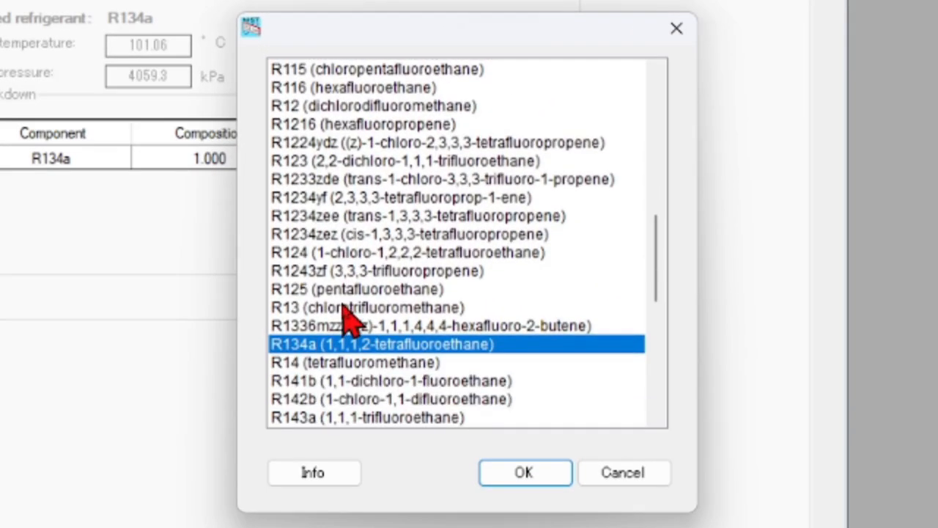
pyautogui.scroll(-5, 350, 318)
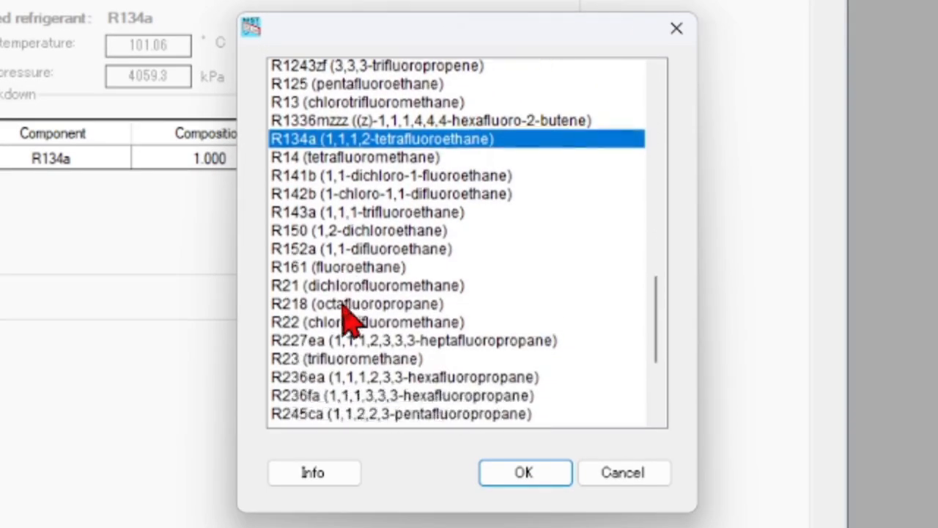
pyautogui.scroll(-3, 351, 318)
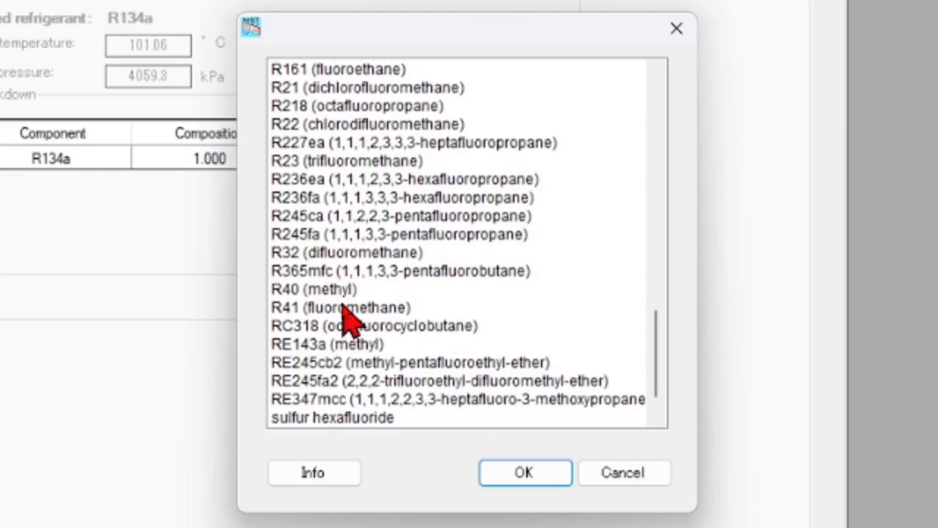
pyautogui.scroll(7, 351, 315)
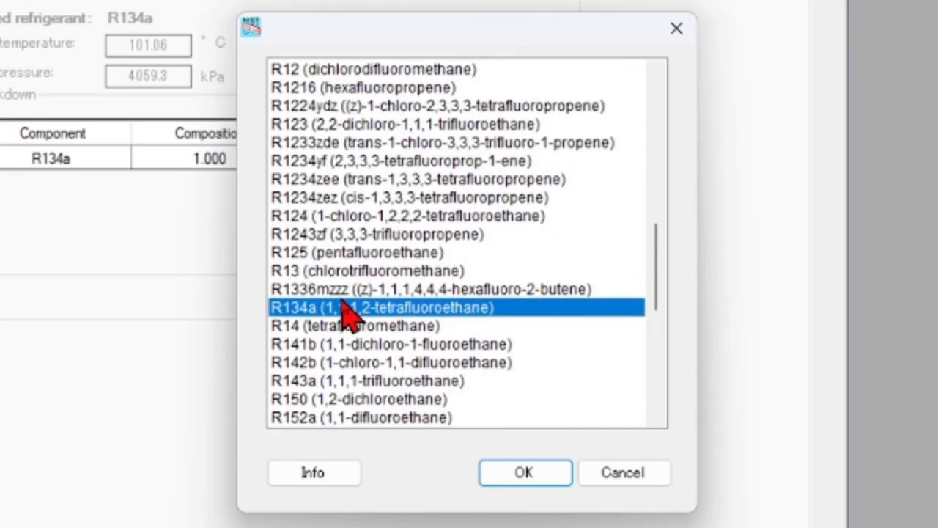
pyautogui.scroll(2, 350, 315)
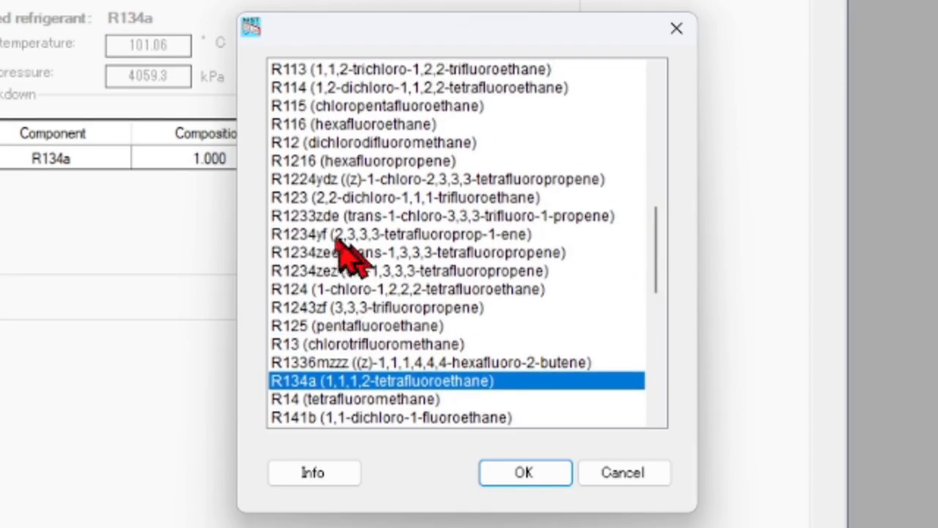
pyautogui.click(315, 234)
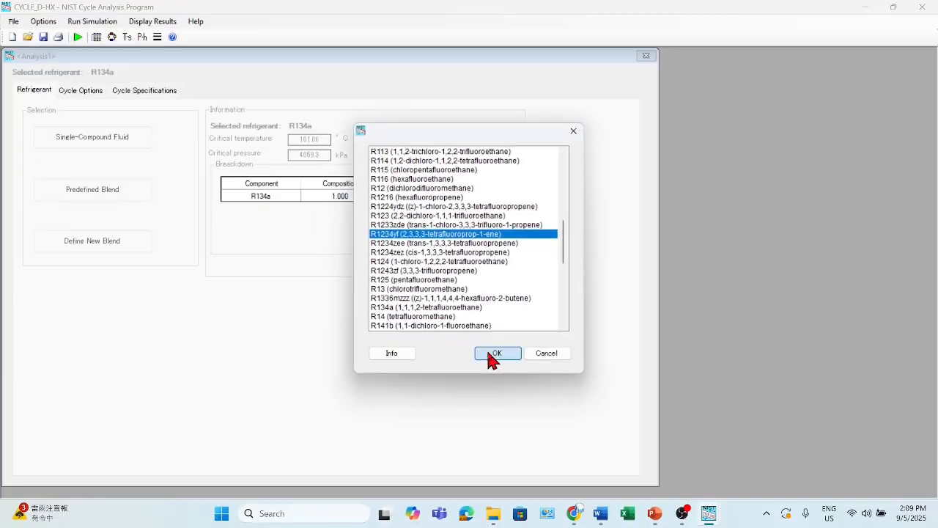
pyautogui.click(525, 472)
# Enable optimization of the number of circuits for both the evaporator and condenser, and run the R1234yf simulation
pyautogui.click(141, 91)
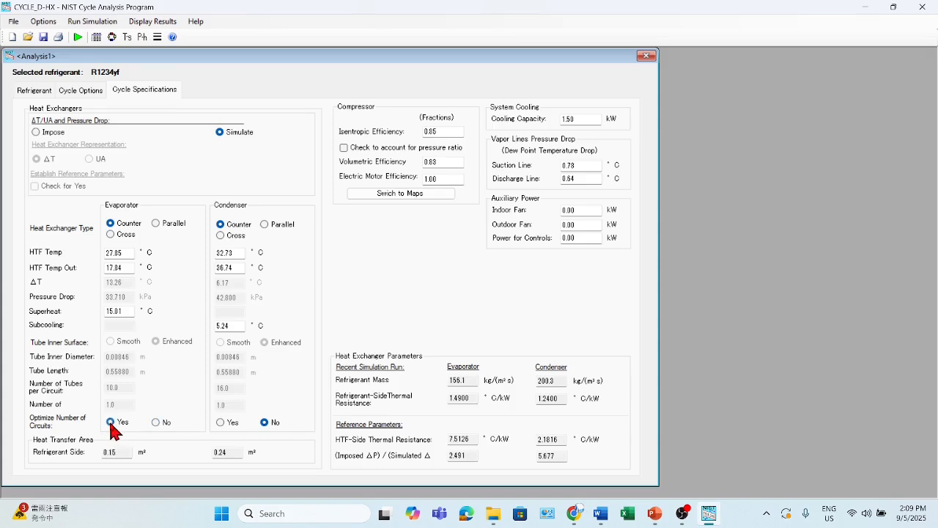
pyautogui.click(222, 424)
pyautogui.click(78, 37)
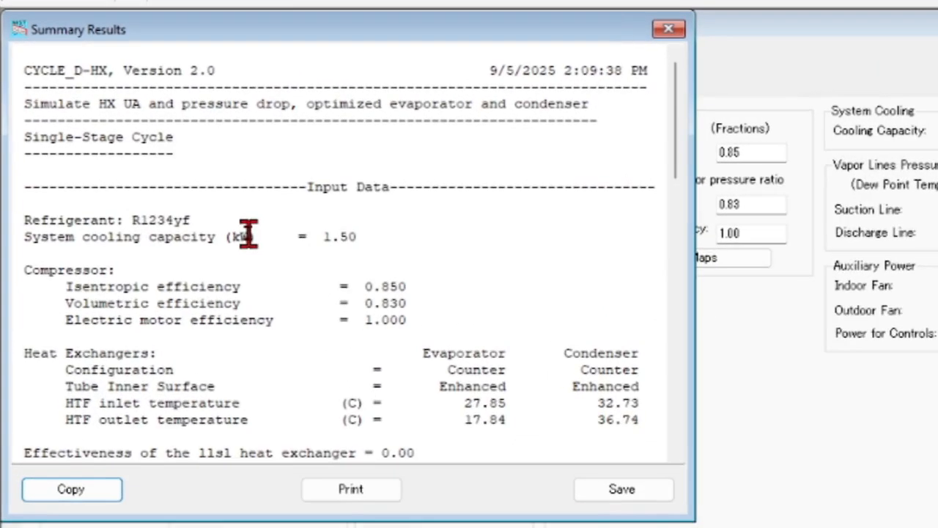
# Examine the R1234yf compressor and system results, highlighting the lines from the compressor COPc to the evaporator cooling capacity
pyautogui.scroll(-14, 248, 235)
pyautogui.scroll(-7, 247, 235)
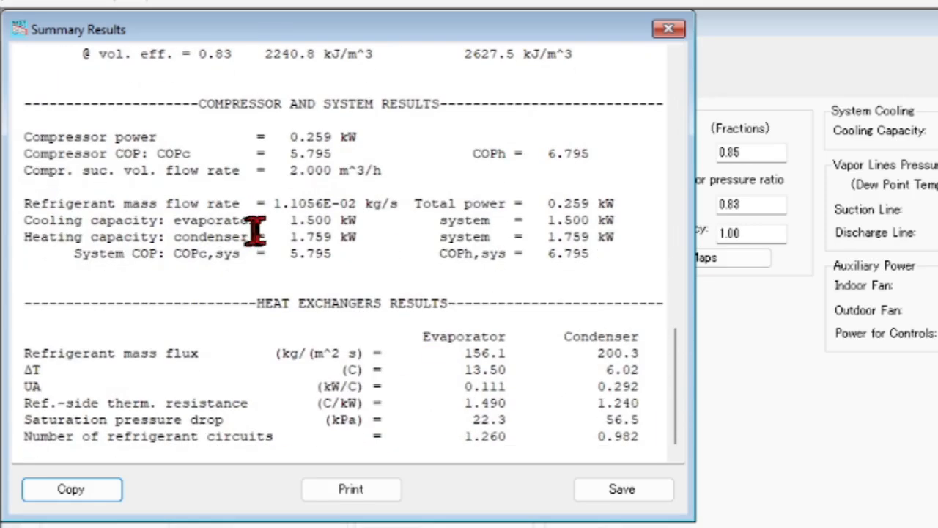
pyautogui.moveTo(170, 153); pyautogui.dragTo(330, 220)
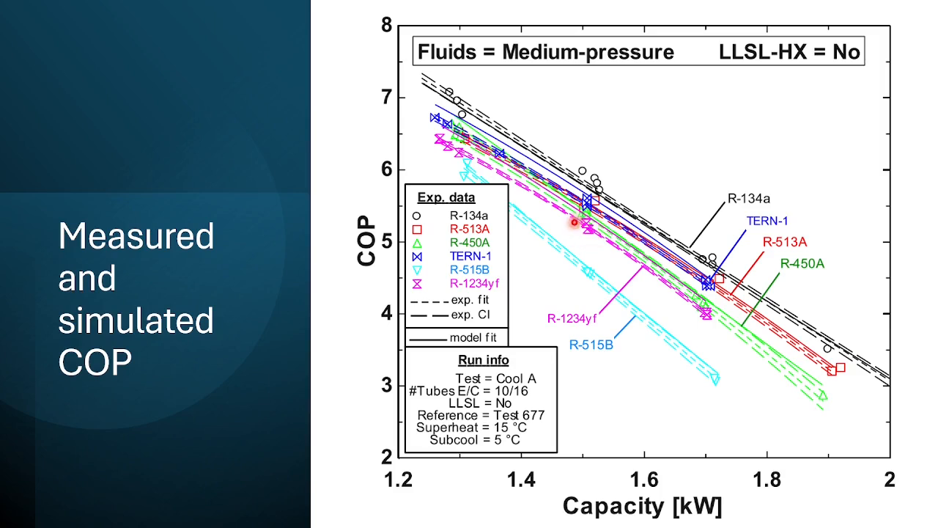
# End the slide show at the measured and simulated COP chart, return to CYCLE_D-HX and close the summary results
pyautogui.press('Escape')
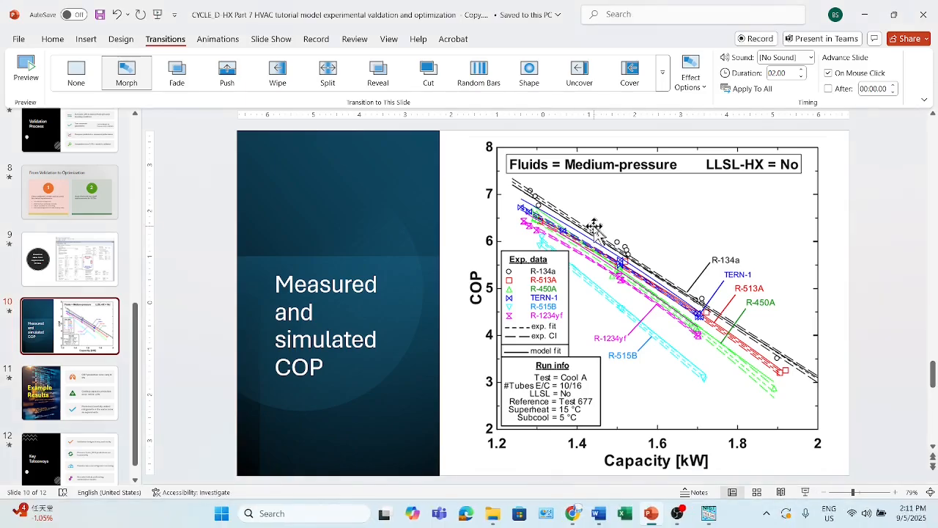
pyautogui.click(709, 516)
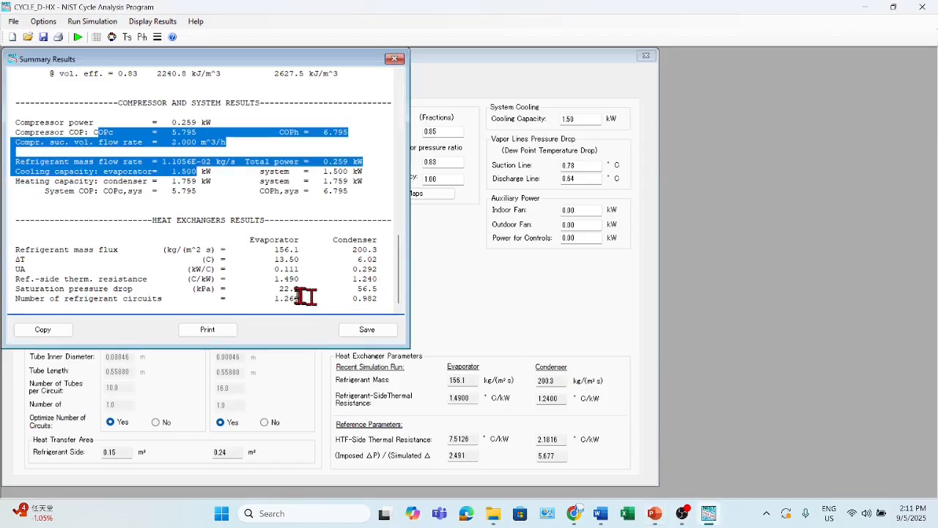
pyautogui.click(395, 62)
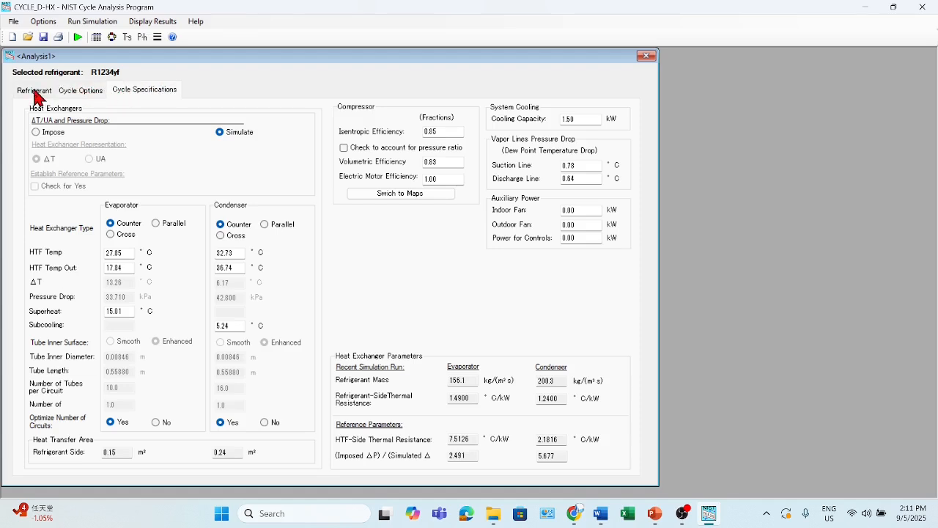
# Change the cycle's refrigerant to the predefined blend R513A
pyautogui.click(34, 91)
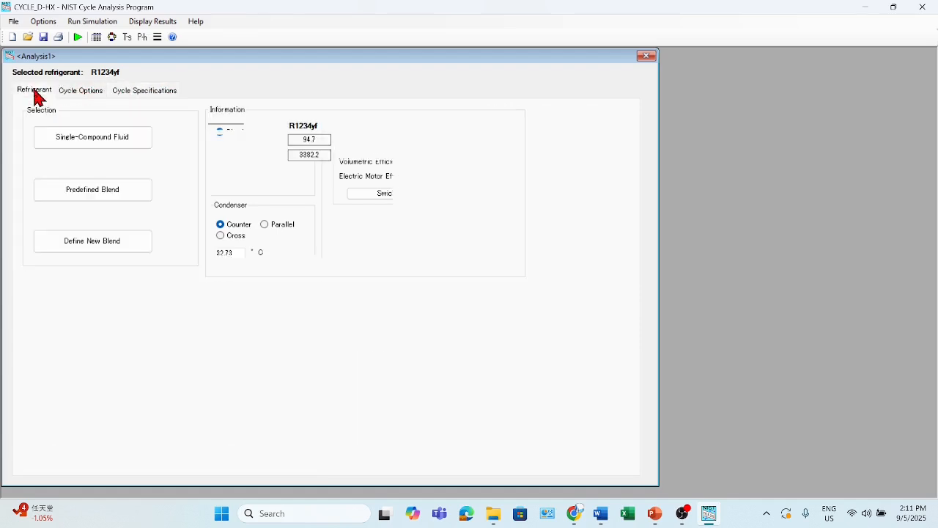
pyautogui.click(76, 196)
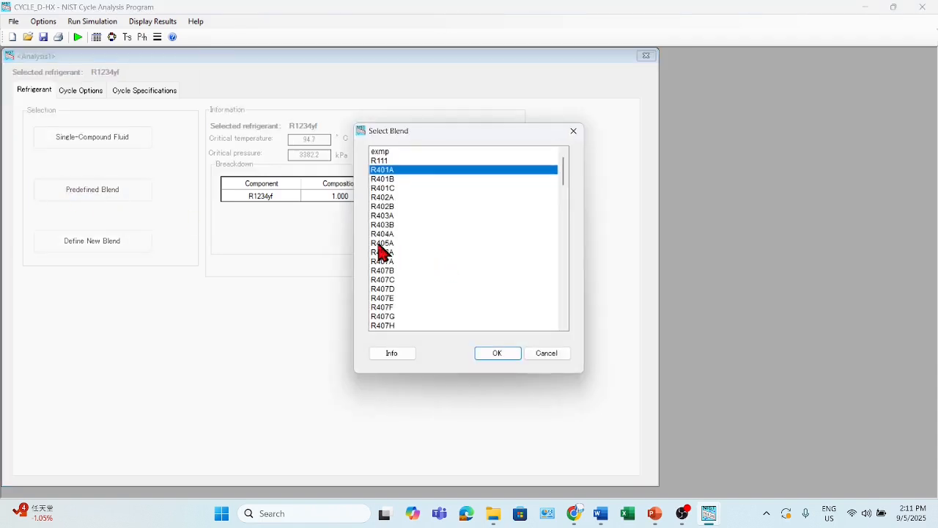
pyautogui.scroll(-13, 381, 253)
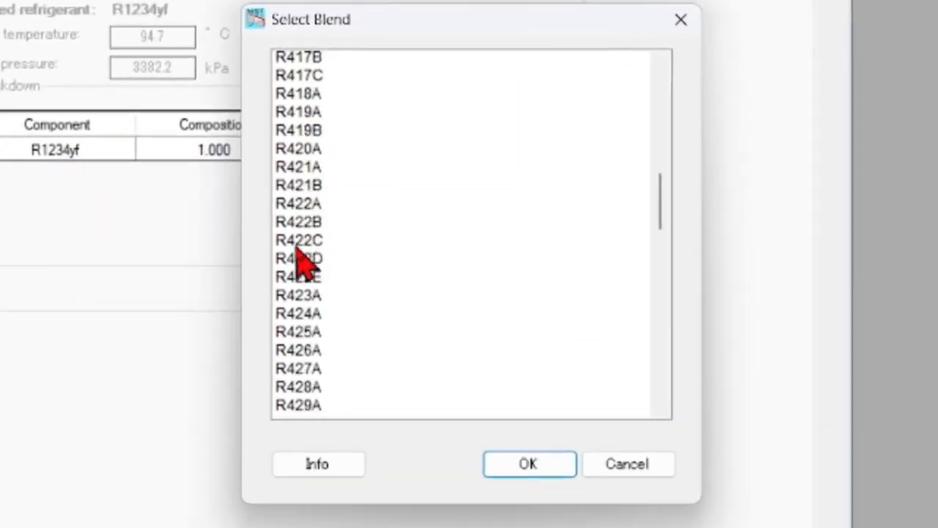
pyautogui.scroll(-14, 298, 251)
pyautogui.scroll(-6, 301, 260)
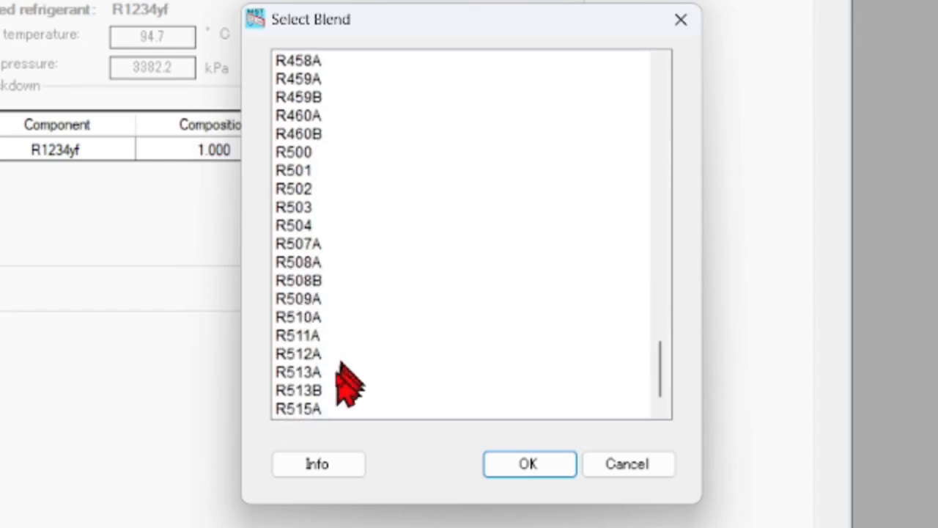
pyautogui.click(296, 374)
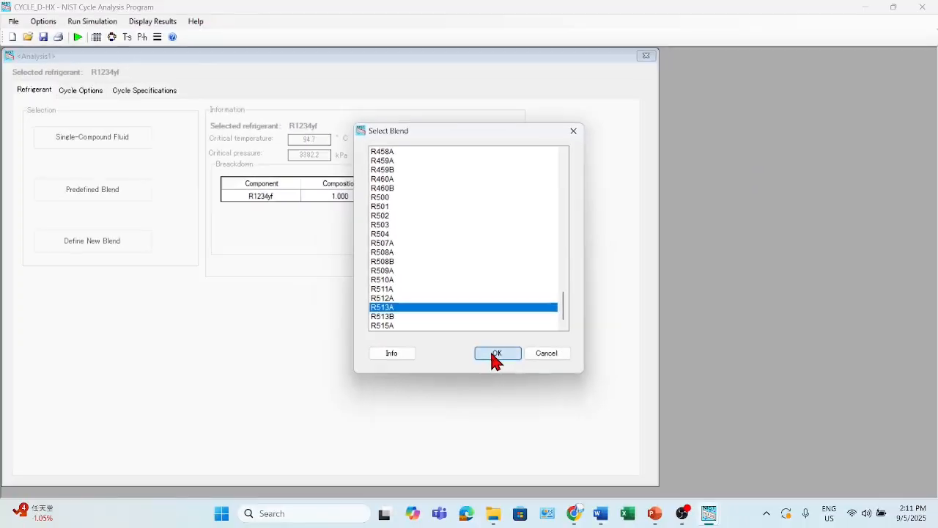
pyautogui.click(496, 353)
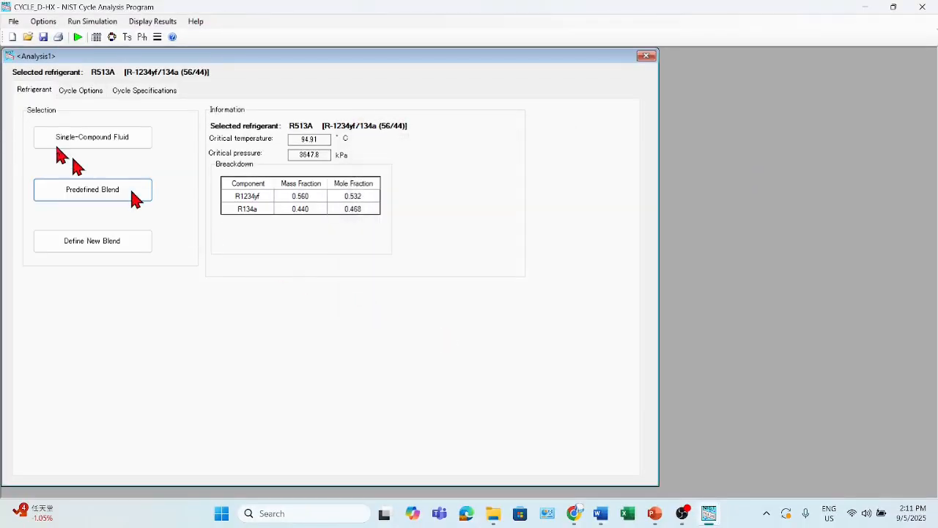
# Run the R513A simulation and review its compressor and system results, highlighting the evaporator cooling capacity and the compressor COPc
pyautogui.click(139, 96)
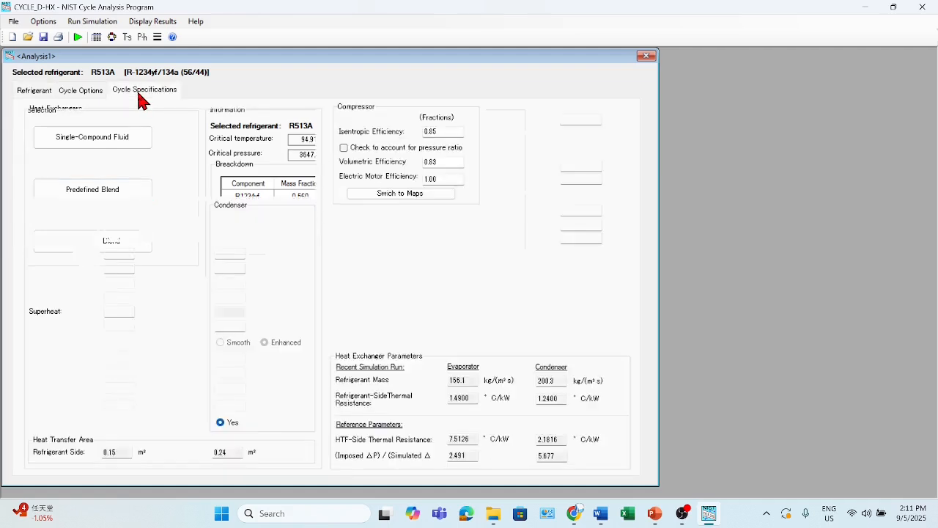
pyautogui.click(77, 38)
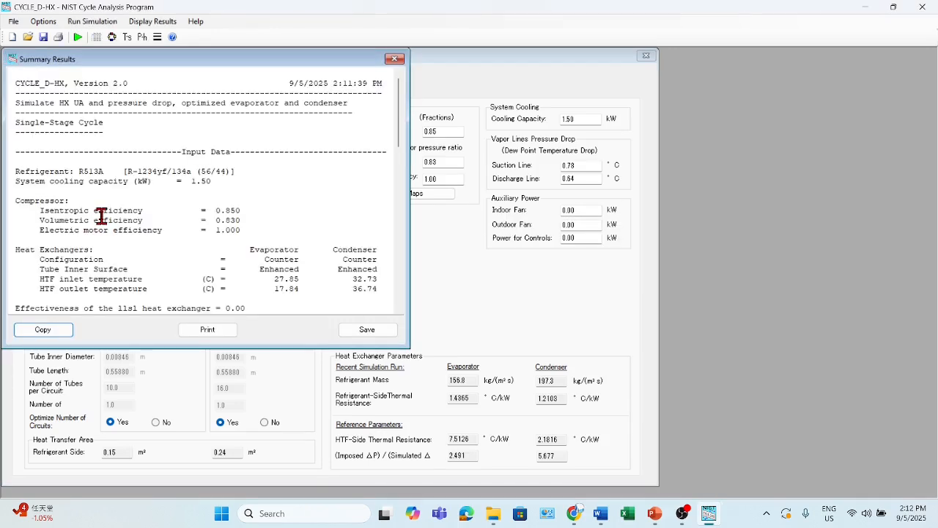
pyautogui.scroll(-12, 102, 216)
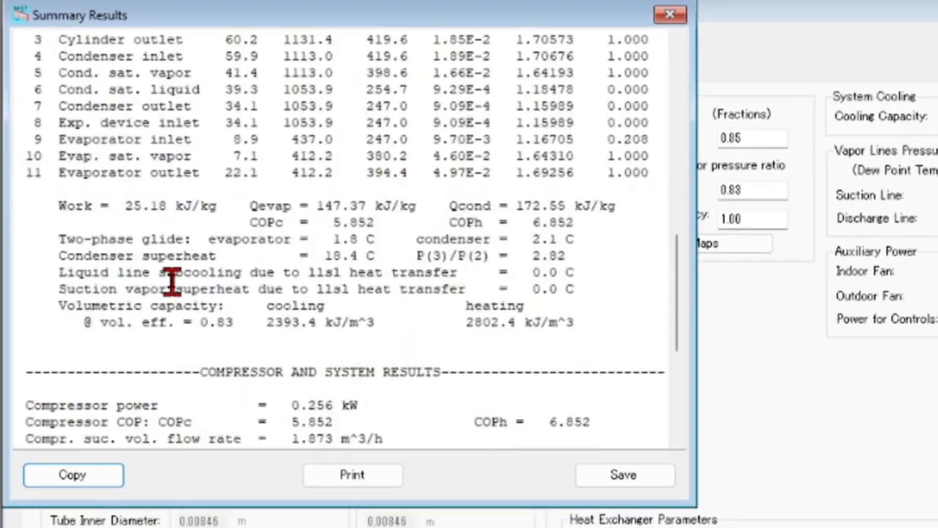
pyautogui.scroll(-6, 170, 279)
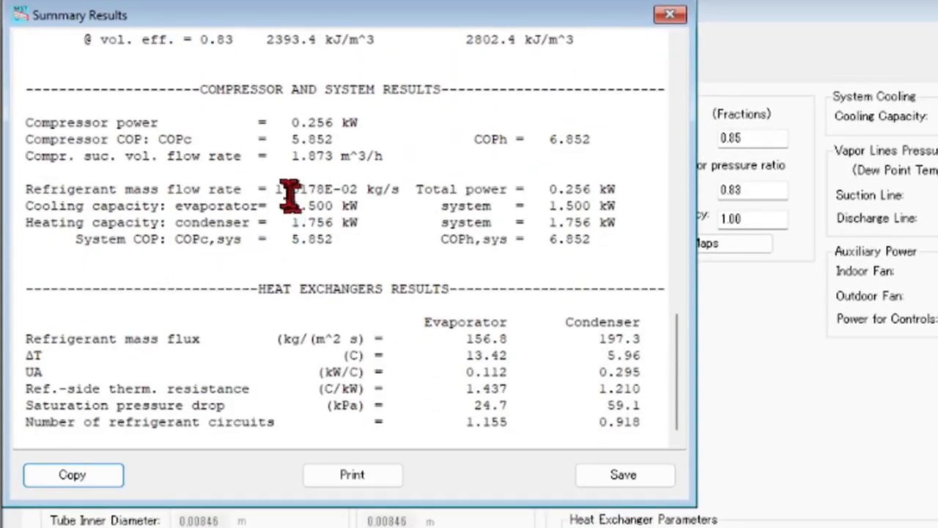
pyautogui.moveTo(167, 140); pyautogui.dragTo(335, 209)
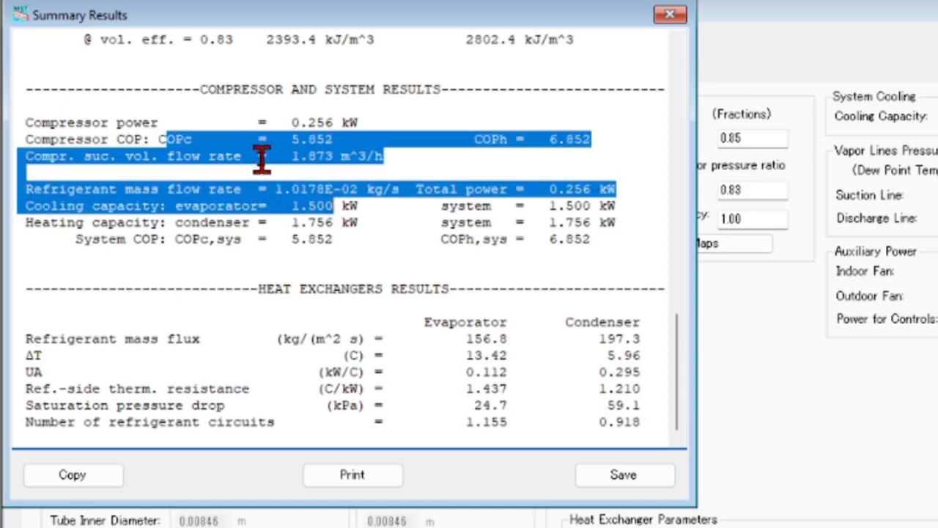
pyautogui.moveTo(292, 139); pyautogui.dragTo(339, 143)
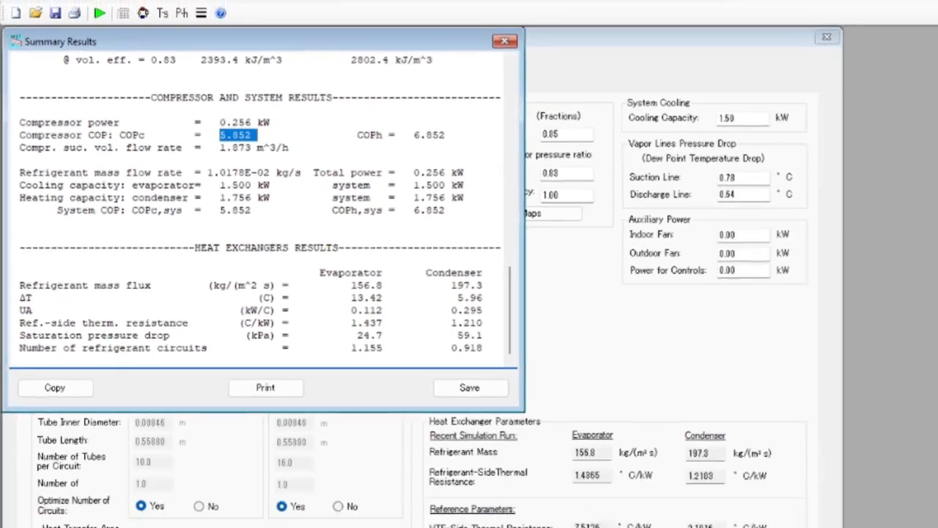